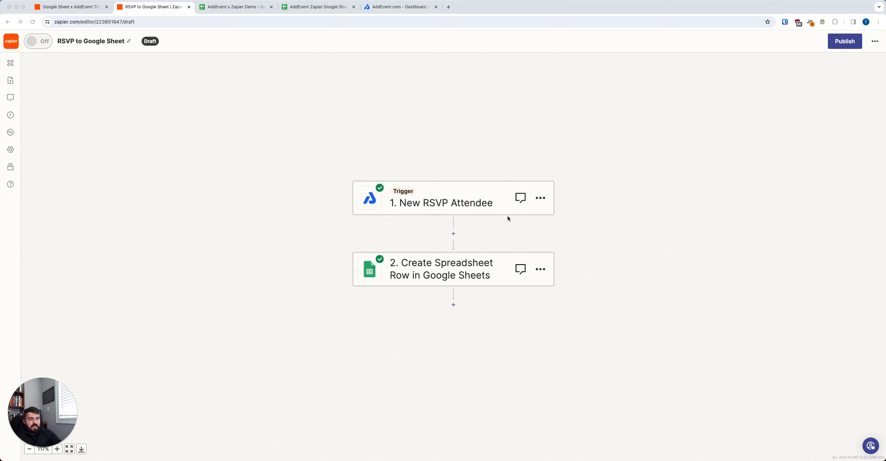
Filter the New RSVP Attendee trigger by attendee status Going and continue with the Attendee E test record.
click(469, 201)
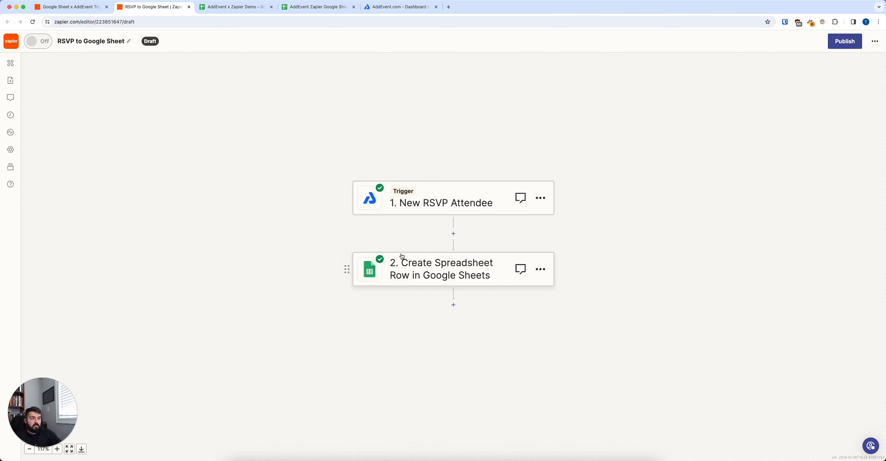
click(465, 205)
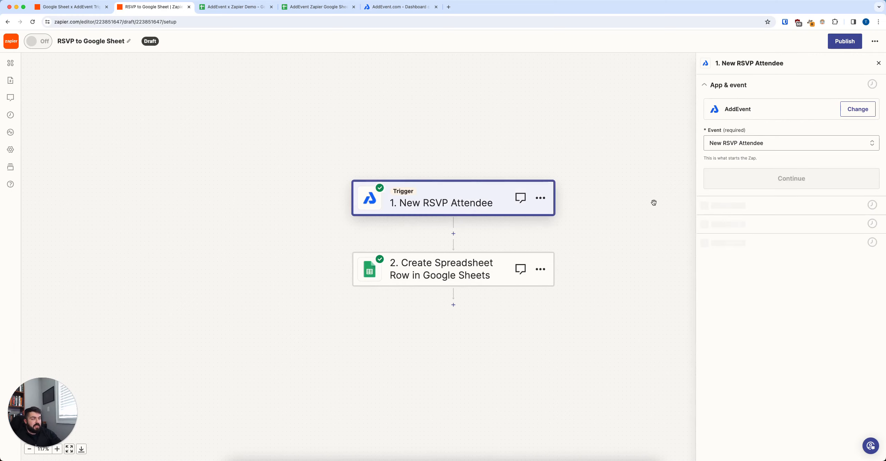
click(733, 189)
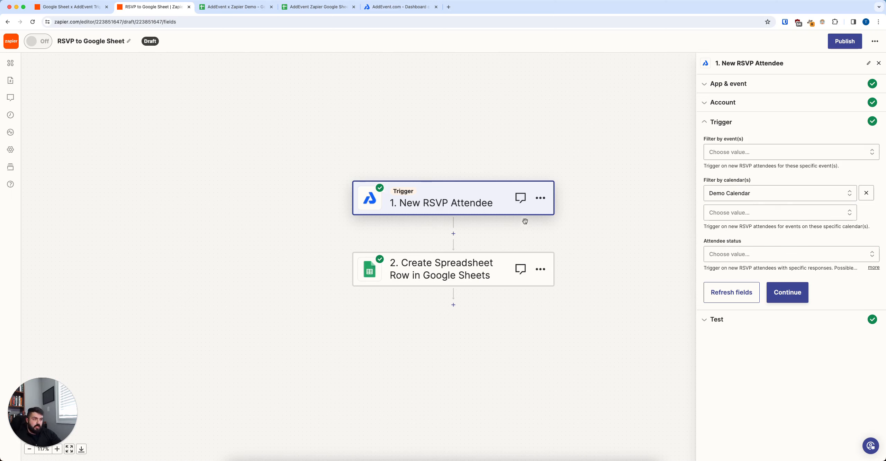
click(750, 259)
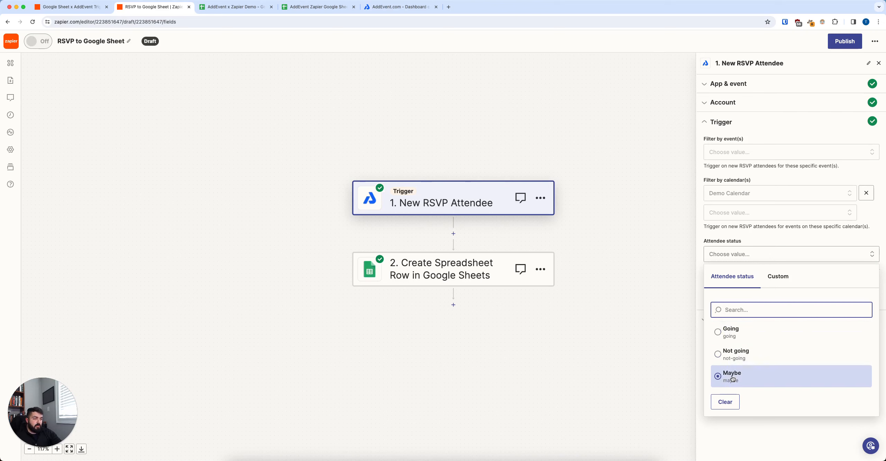
click(729, 333)
click(785, 313)
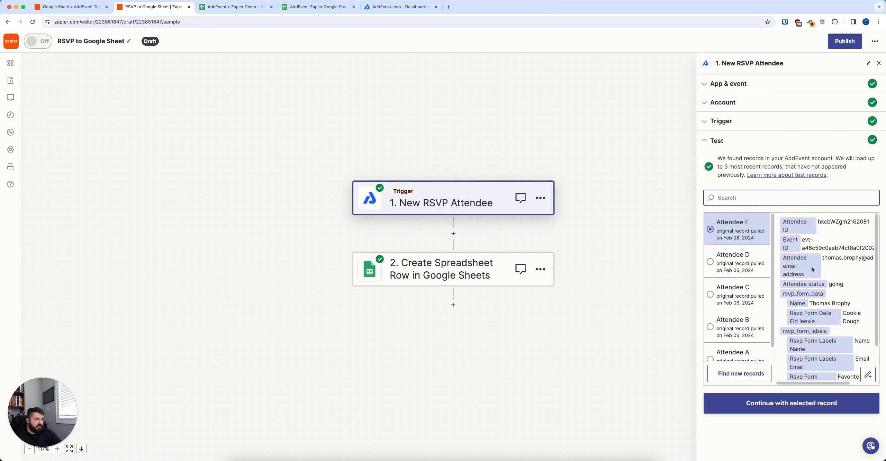
click(792, 403)
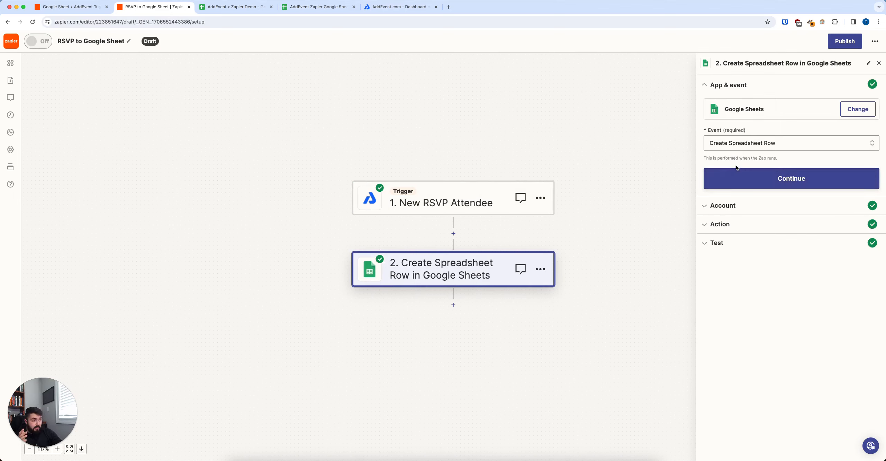
Retest the Create Spreadsheet Row action with its existing field mapping and check the row in the AddEvent x Zapier Demo spreadsheet.
click(749, 180)
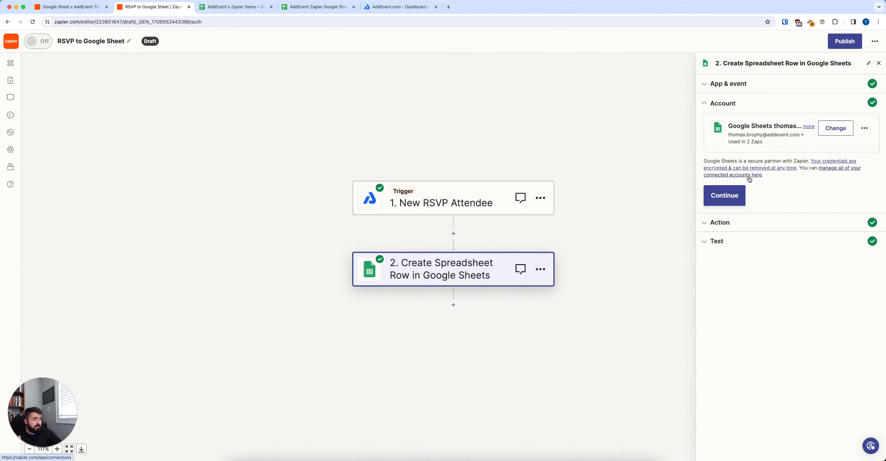
click(739, 195)
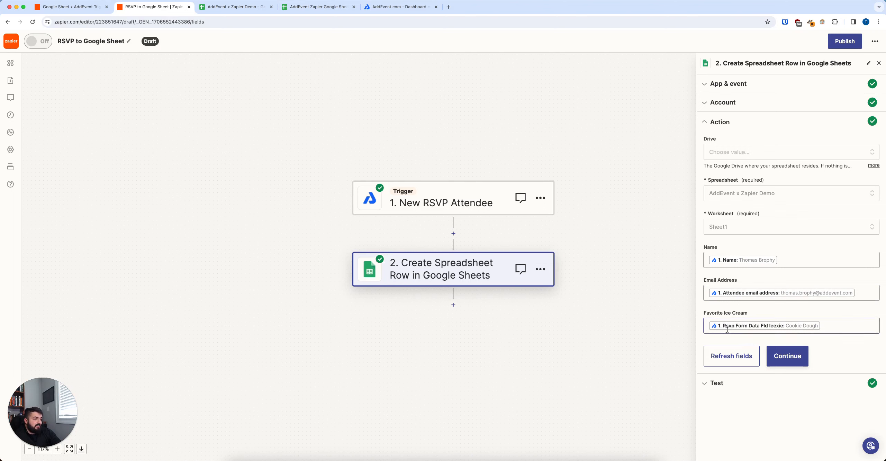
click(796, 358)
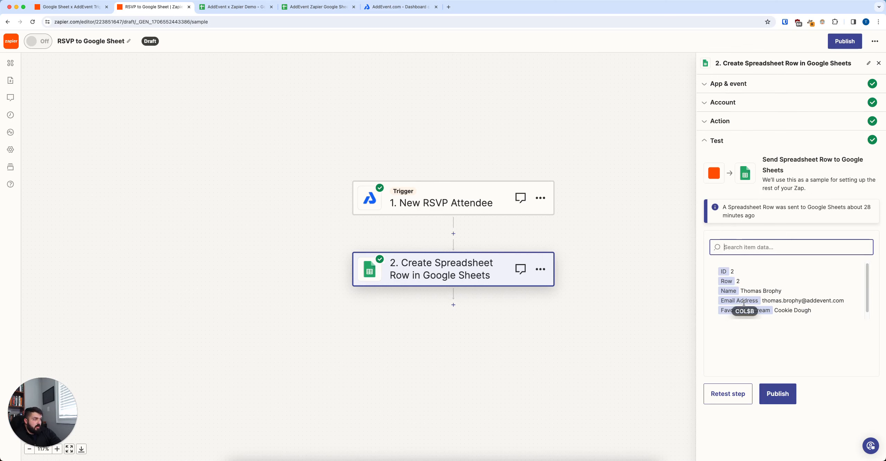
click(735, 393)
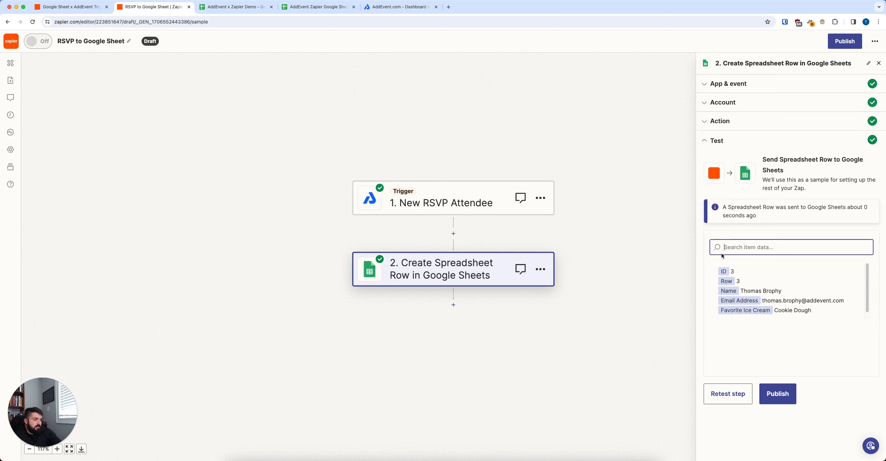
drag(726, 282, 716, 297)
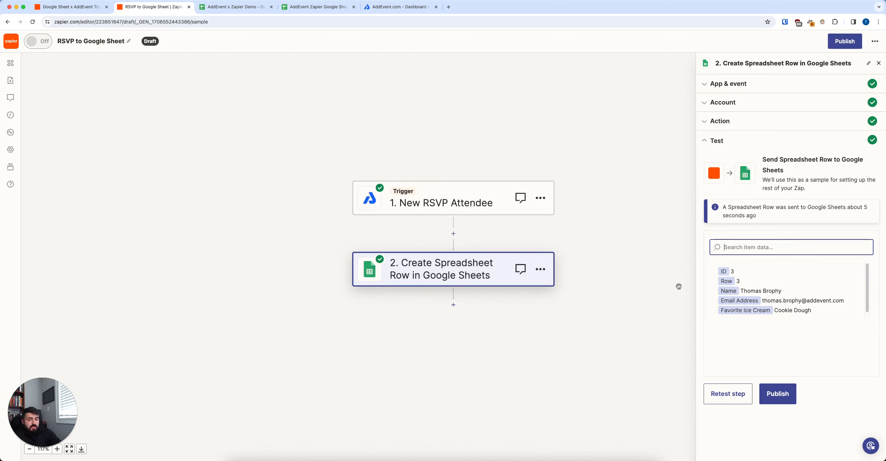
click(248, 7)
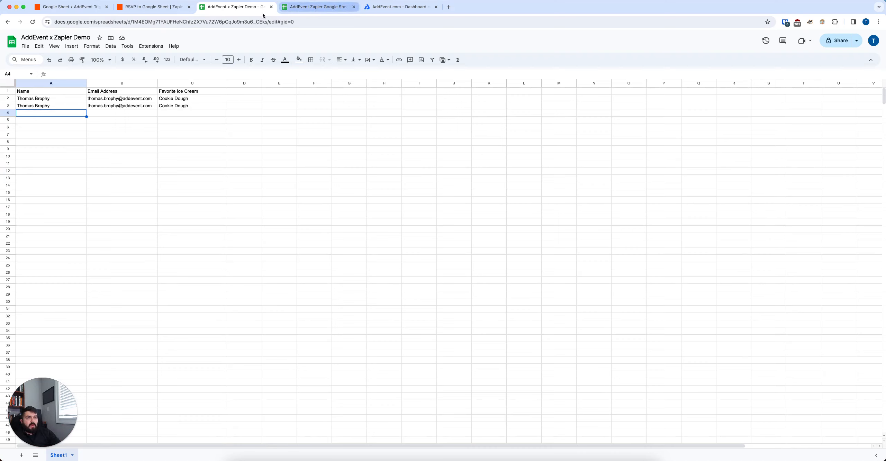
Review the New or Updated Row trigger in the Google Sheet x AddEvent Trigger Demo Zap and continue with test record Spreadsheet Row C.
click(68, 10)
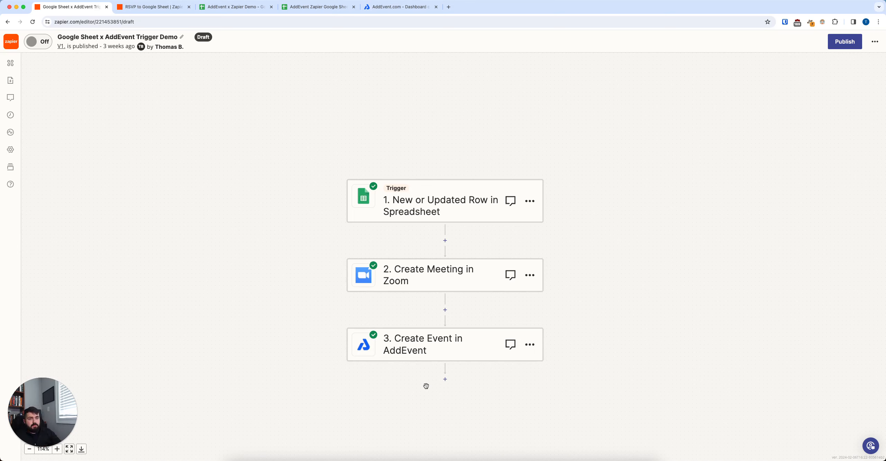
click(440, 197)
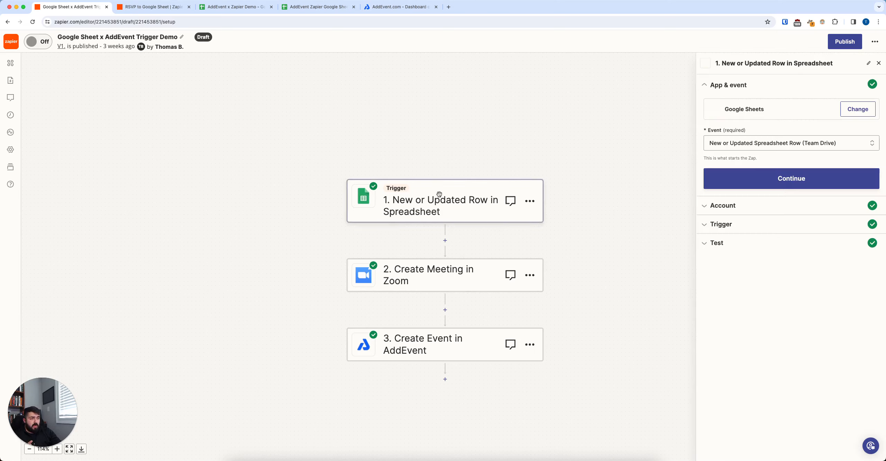
click(774, 174)
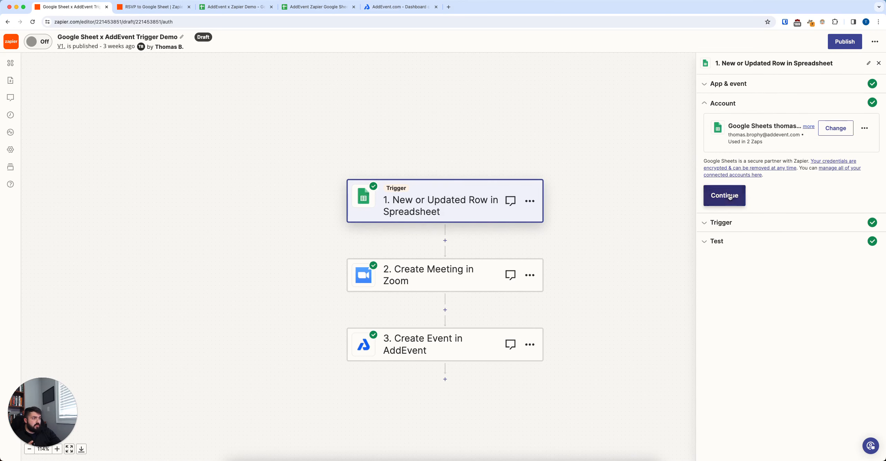
click(725, 195)
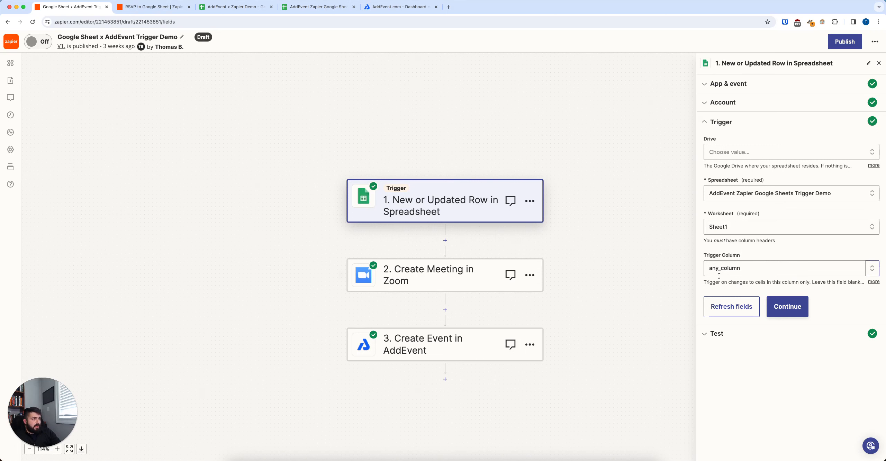
click(779, 307)
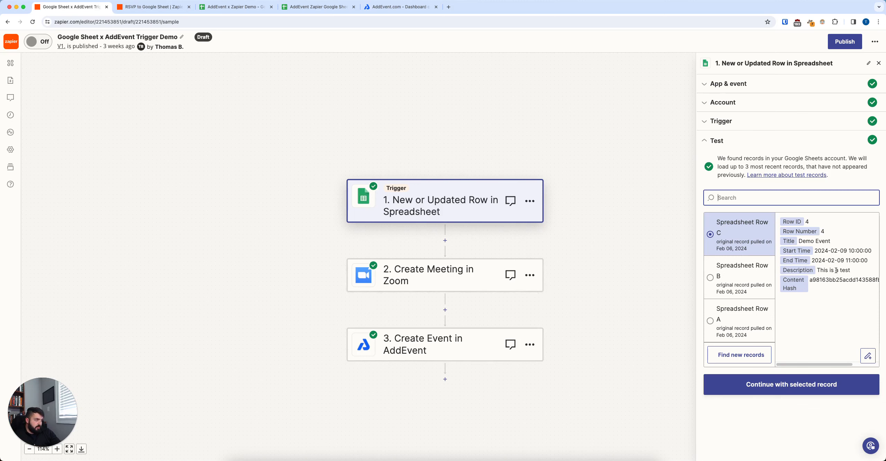
click(781, 385)
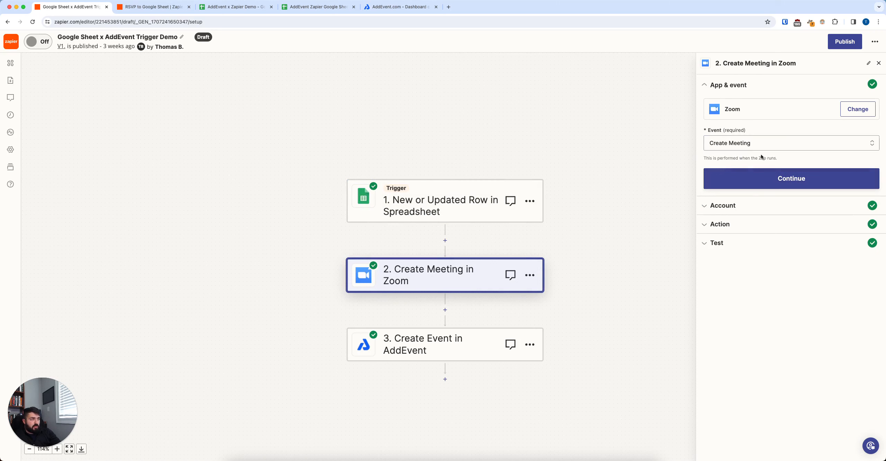
Review the Create Meeting in Zoom action's account, topic, start time and duration mapping, and examine its test meeting data.
click(762, 177)
click(742, 193)
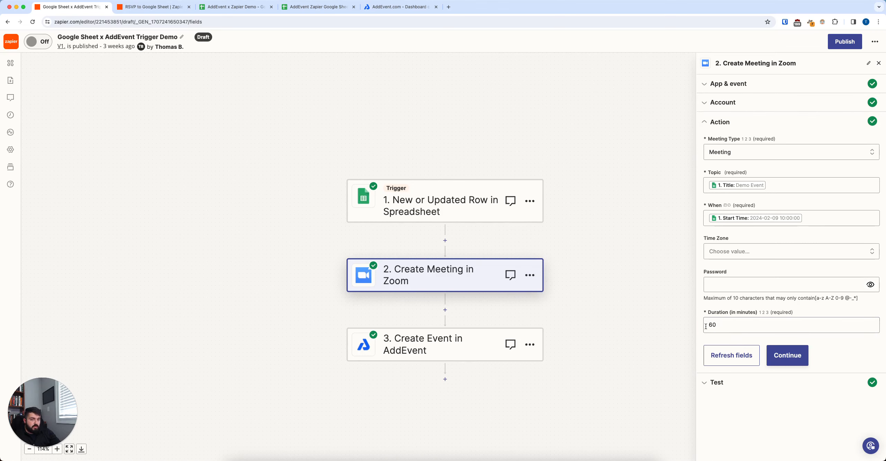
click(800, 357)
scroll(797, 291, down, 1)
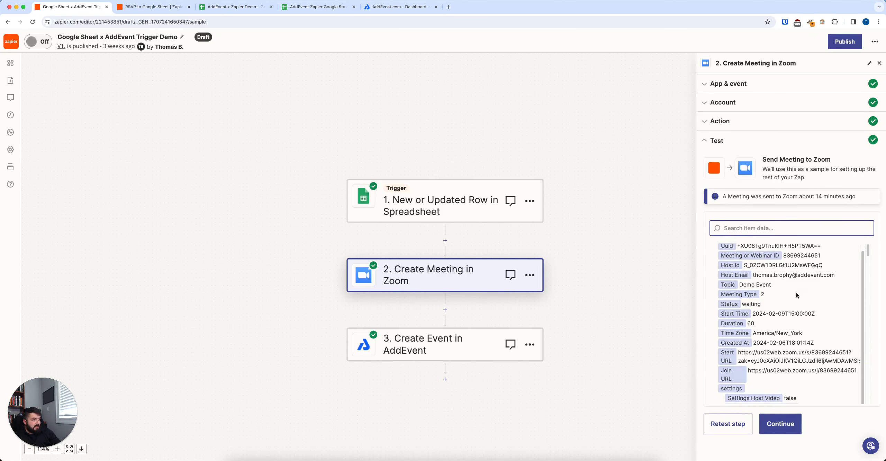
scroll(797, 293, down, 3)
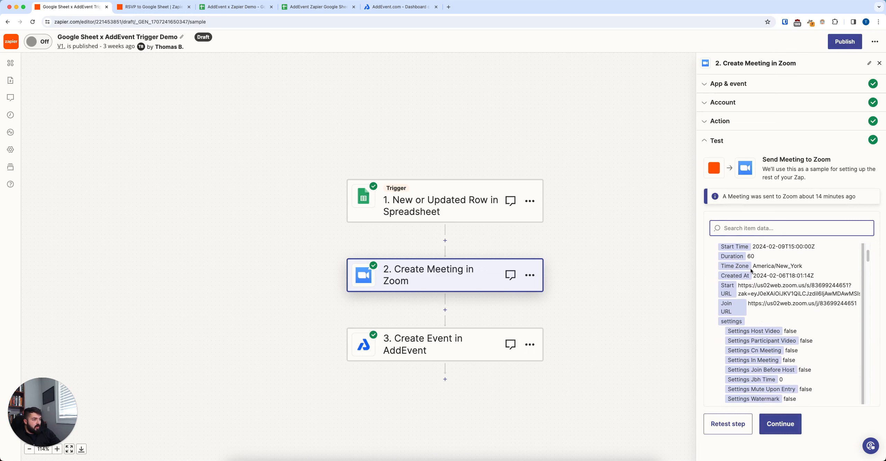
scroll(751, 271, down, 5)
scroll(760, 327, up, 10)
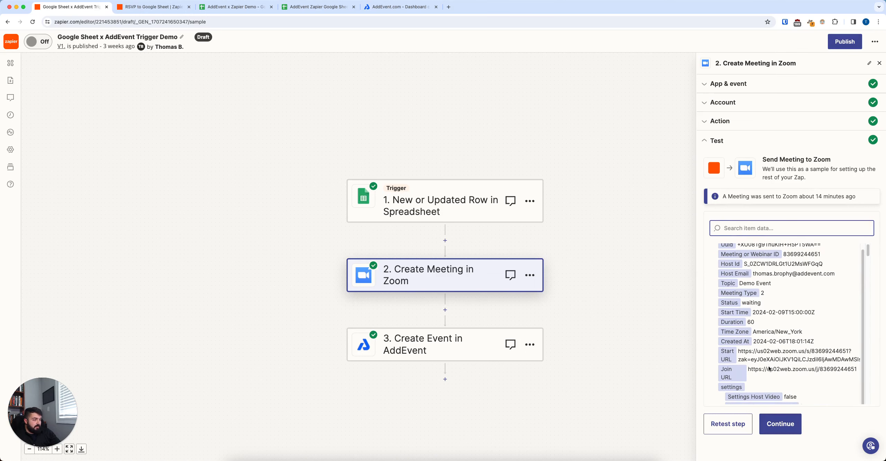
scroll(768, 366, down, 3)
scroll(770, 368, up, 3)
click(781, 423)
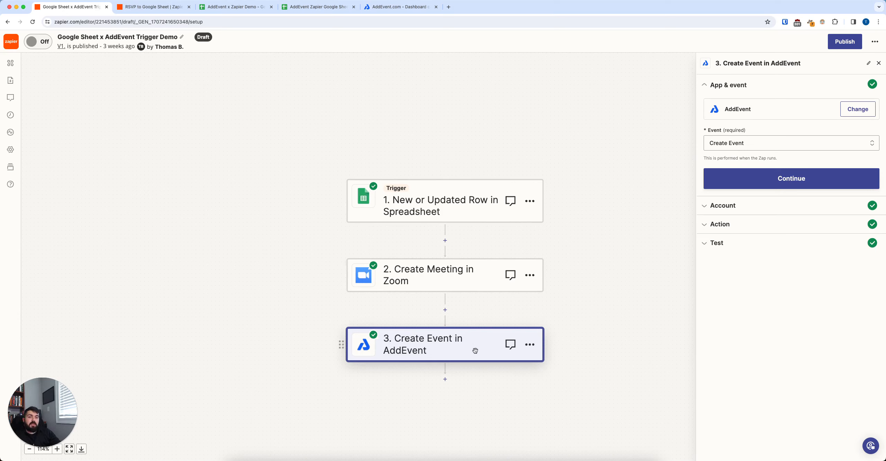
Review the Create Event in AddEvent action's field mapping from title to RSVP settings, and examine its test event data.
click(768, 184)
click(749, 189)
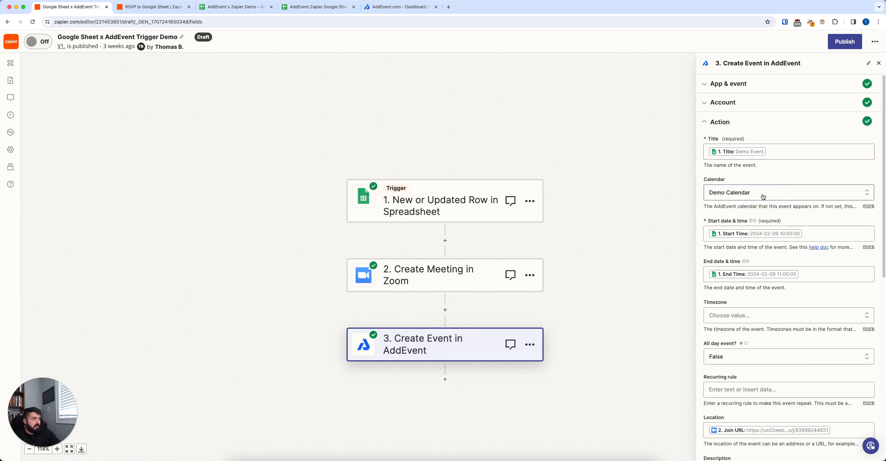
scroll(734, 152, down, 3)
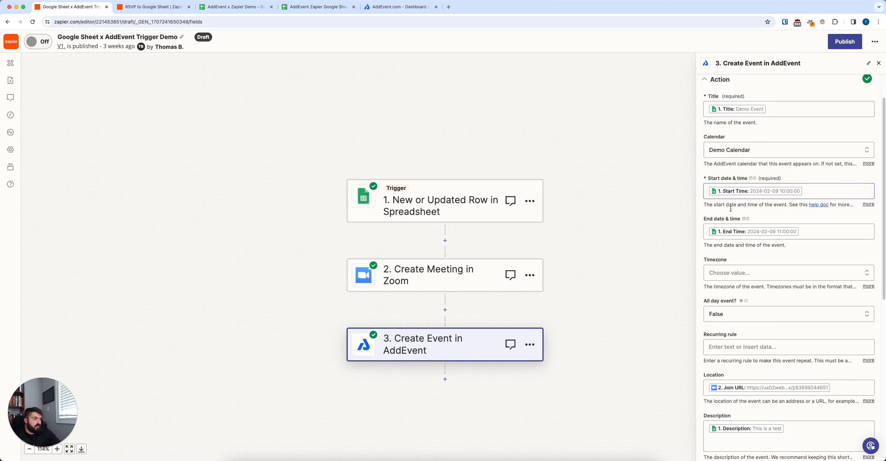
scroll(753, 225, down, 2)
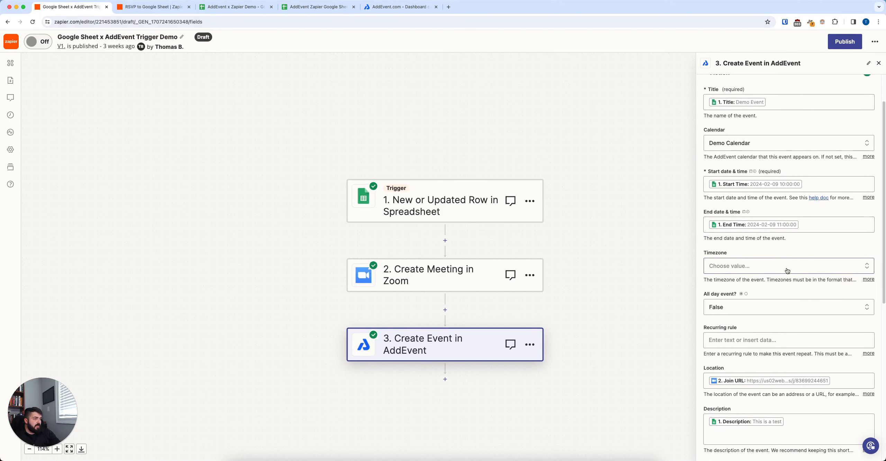
scroll(752, 220, down, 2)
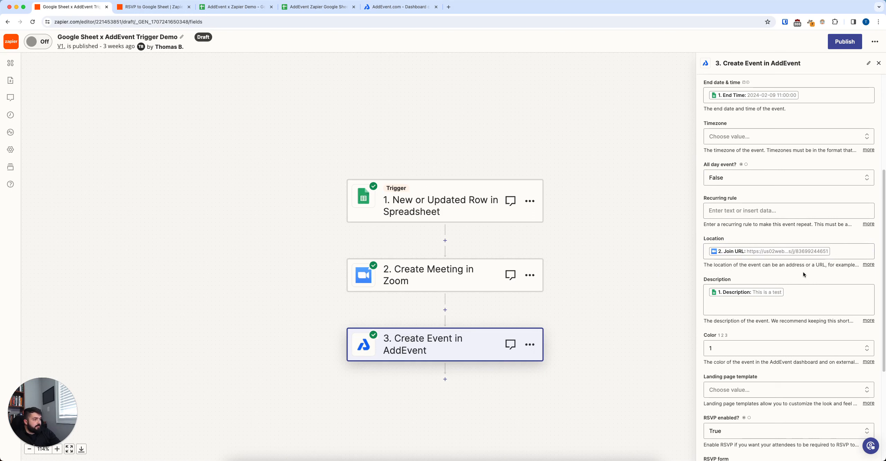
scroll(803, 274, down, 3)
scroll(772, 295, down, 6)
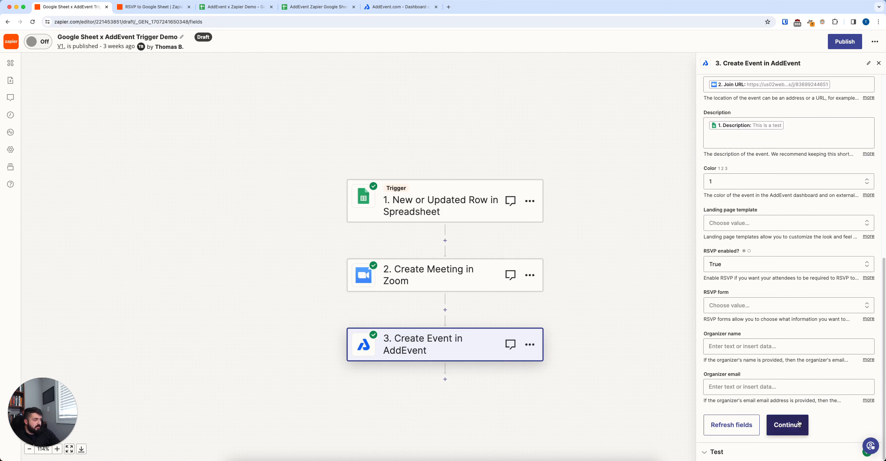
click(797, 425)
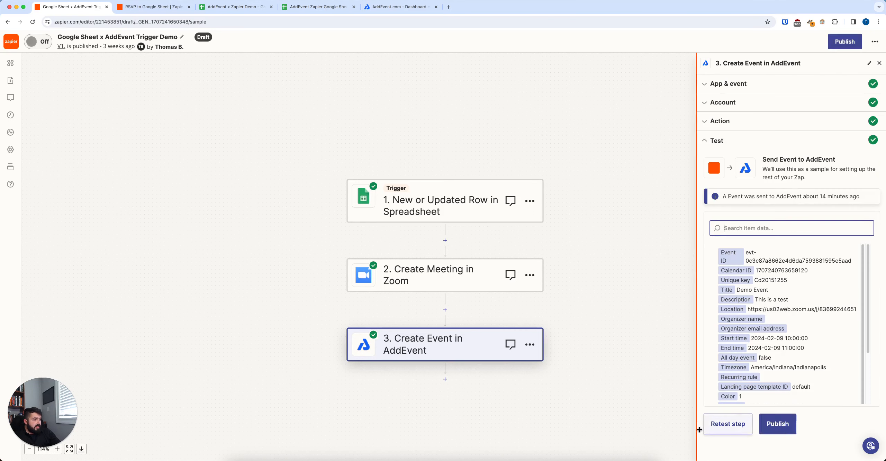
scroll(764, 333, down, 1)
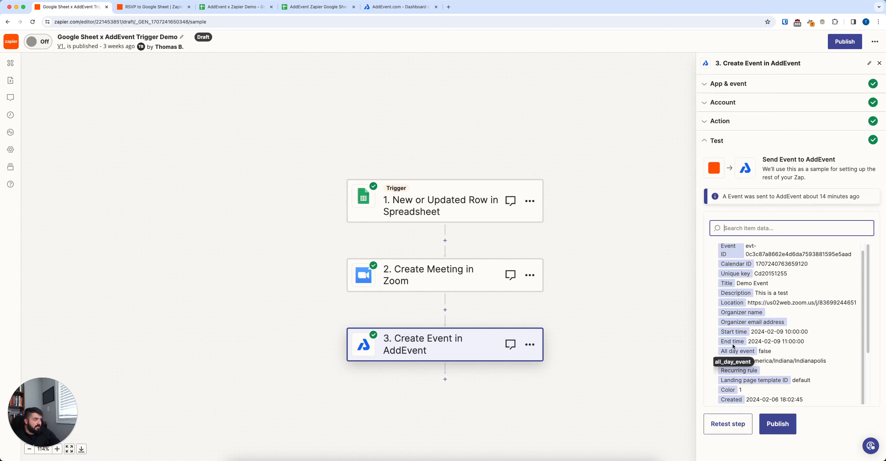
Check the details of the Demo Event on February 9 in the AddEvent calendar, and return to the Google Sheet x AddEvent Zap.
click(409, 11)
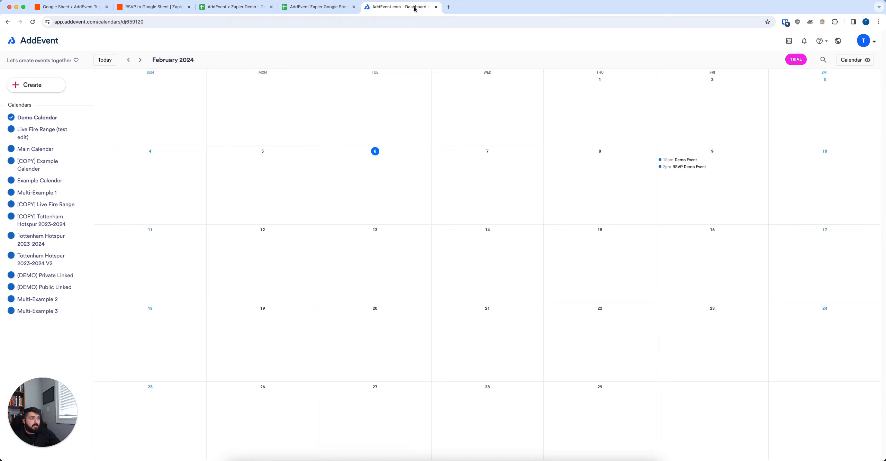
click(698, 163)
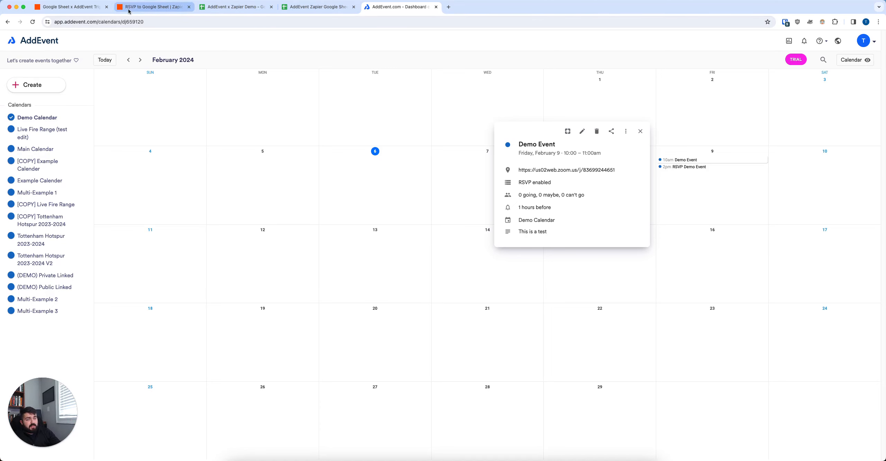
click(86, 11)
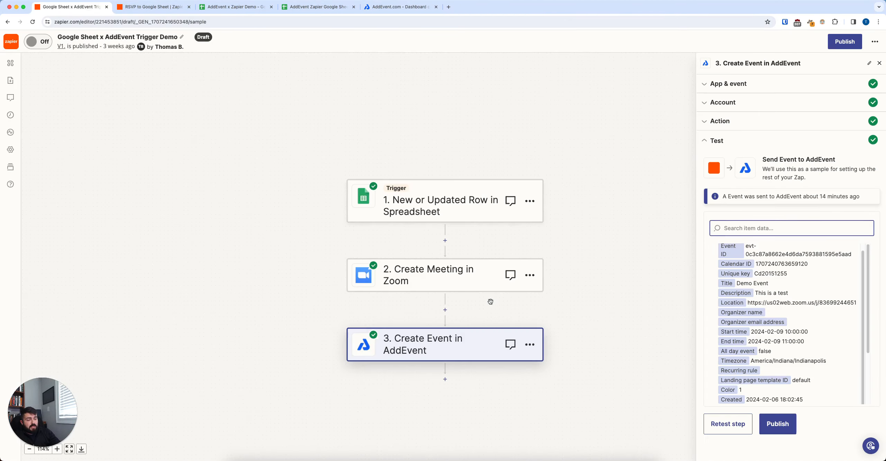